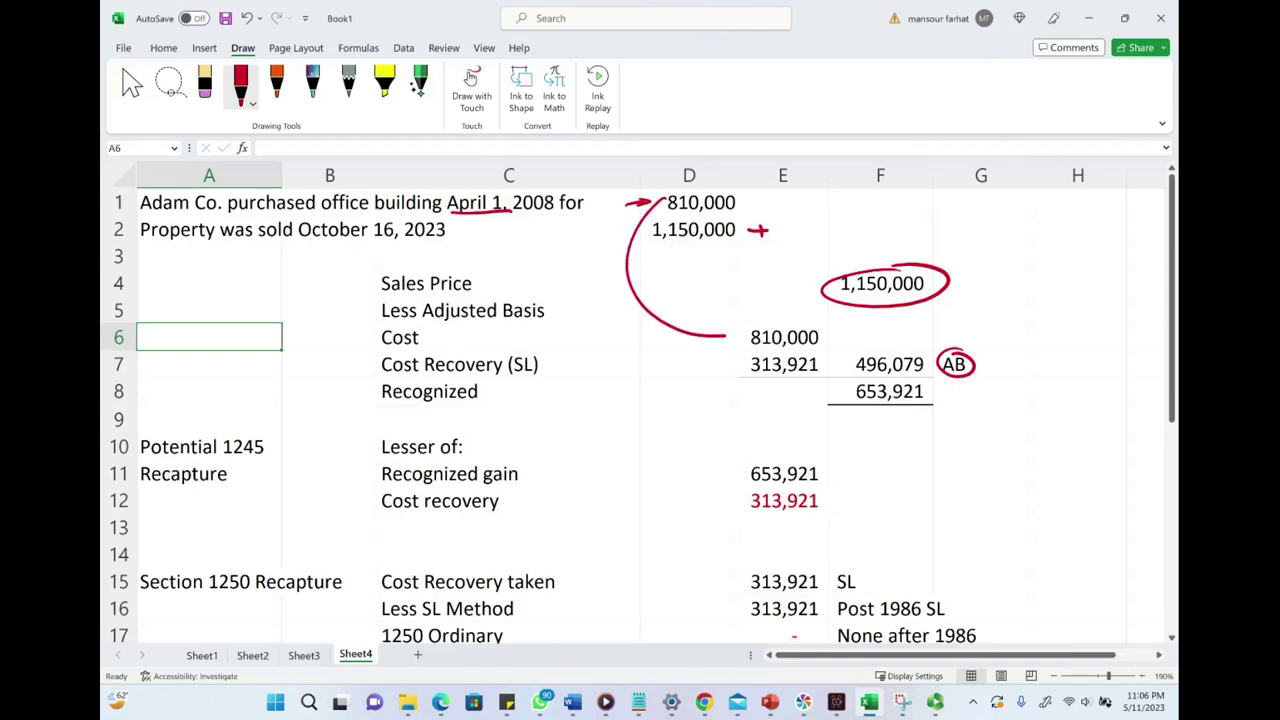
# Write 'Dep.' beside Cost Recovery, circle (SL), double-underline 2008, and arrow 1,150,000 to 496,079.
pyautogui.moveTo(557, 355)
pyautogui.mouseDown()
pyautogui.moveTo(560, 375)
pyautogui.moveTo(606, 369)
pyautogui.mouseUp()
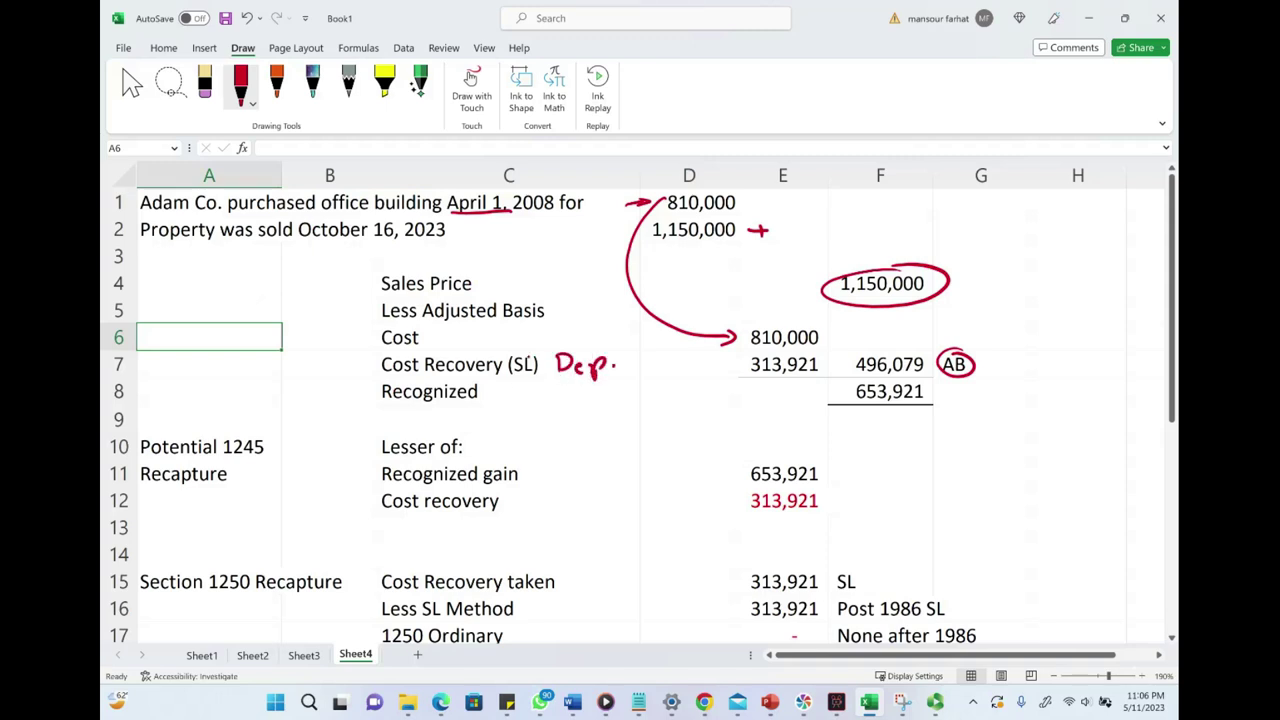
pyautogui.moveTo(526, 341)
pyautogui.mouseDown()
pyautogui.moveTo(518, 376)
pyautogui.moveTo(527, 342)
pyautogui.mouseUp()
pyautogui.moveTo(514, 213); pyautogui.dragTo(560, 218)
pyautogui.moveTo(897, 299)
pyautogui.mouseDown()
pyautogui.moveTo(896, 340)
pyautogui.moveTo(910, 340)
pyautogui.mouseUp()
# Label 496,079 as B.V and write 'Cost − Acc. Dep' beside it in red ink.
pyautogui.click(983, 369)
pyautogui.moveTo(1008, 344)
pyautogui.mouseDown()
pyautogui.moveTo(1009, 374)
pyautogui.moveTo(1050, 340)
pyautogui.mouseUp()
pyautogui.moveTo(1041, 256)
pyautogui.mouseDown()
pyautogui.moveTo(1034, 276)
pyautogui.moveTo(1060, 270)
pyautogui.mouseUp()
pyautogui.moveTo(1084, 258)
pyautogui.mouseDown()
pyautogui.moveTo(1074, 272)
pyautogui.moveTo(1090, 266)
pyautogui.mouseUp()
pyautogui.moveTo(1080, 258); pyautogui.dragTo(1098, 252)
pyautogui.moveTo(1008, 304); pyautogui.dragTo(1058, 298)
pyautogui.moveTo(1078, 286)
pyautogui.mouseDown()
pyautogui.moveTo(1072, 296)
pyautogui.moveTo(1104, 282)
pyautogui.mouseUp()
pyautogui.moveTo(1112, 276); pyautogui.dragTo(1128, 276)
pyautogui.moveTo(1124, 262); pyautogui.dragTo(1126, 280)
# Finish the note with a total line equal to BV, and underline Cost Recovery in row 7.
pyautogui.moveTo(1048, 314); pyautogui.dragTo(1130, 272)
pyautogui.moveTo(1080, 313); pyautogui.dragTo(1081, 322)
pyautogui.moveTo(1097, 304); pyautogui.dragTo(1111, 300)
pyautogui.moveTo(379, 369); pyautogui.dragTo(470, 376)
# Underline 1245 in Potential 1245 Recapture and add circled step numbers 1 and 2.
pyautogui.moveTo(218, 462); pyautogui.dragTo(275, 454)
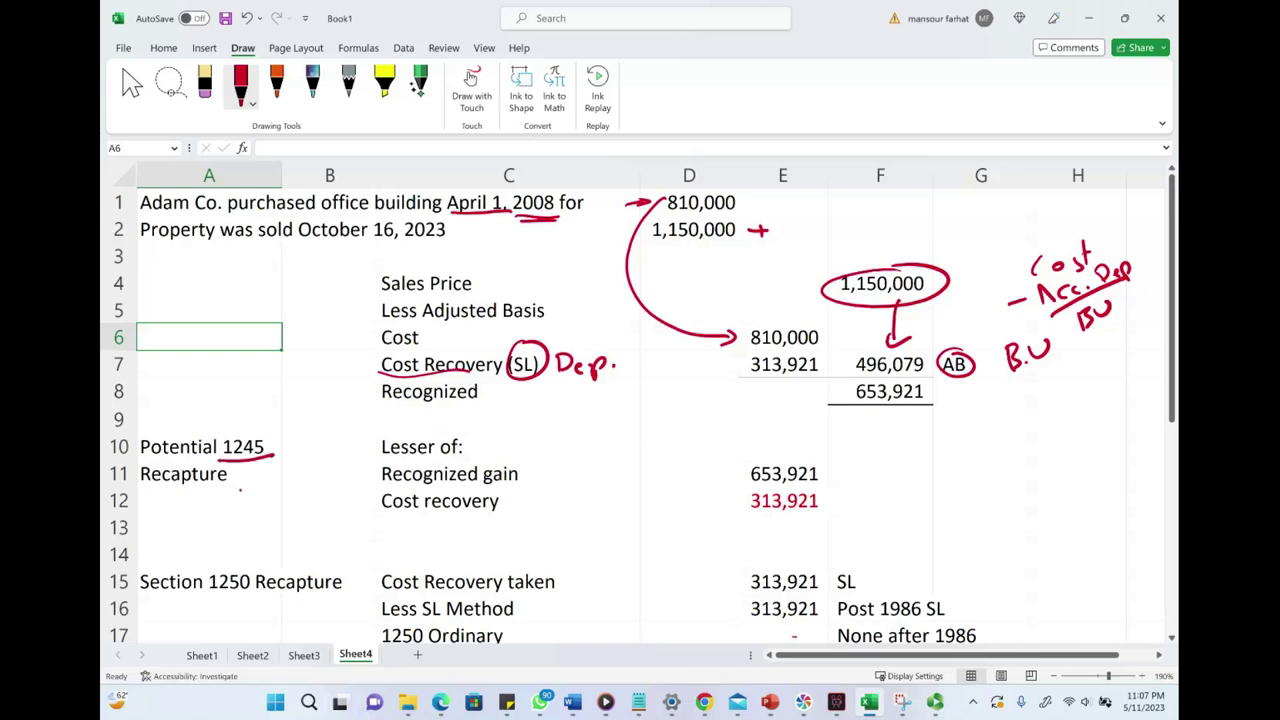
pyautogui.moveTo(964, 250); pyautogui.dragTo(983, 286)
pyautogui.moveTo(985, 224); pyautogui.dragTo(978, 226)
pyautogui.moveTo(960, 440)
pyautogui.mouseDown()
pyautogui.moveTo(975, 466)
pyautogui.moveTo(970, 428)
pyautogui.mouseUp()
# Underline Recognized gain, arrow 653,921 to E11 and 313,921 to E12, and box 313,921.
pyautogui.moveTo(381, 486); pyautogui.dragTo(517, 484)
pyautogui.moveTo(858, 391)
pyautogui.mouseDown()
pyautogui.moveTo(738, 455)
pyautogui.moveTo(752, 467)
pyautogui.mouseUp()
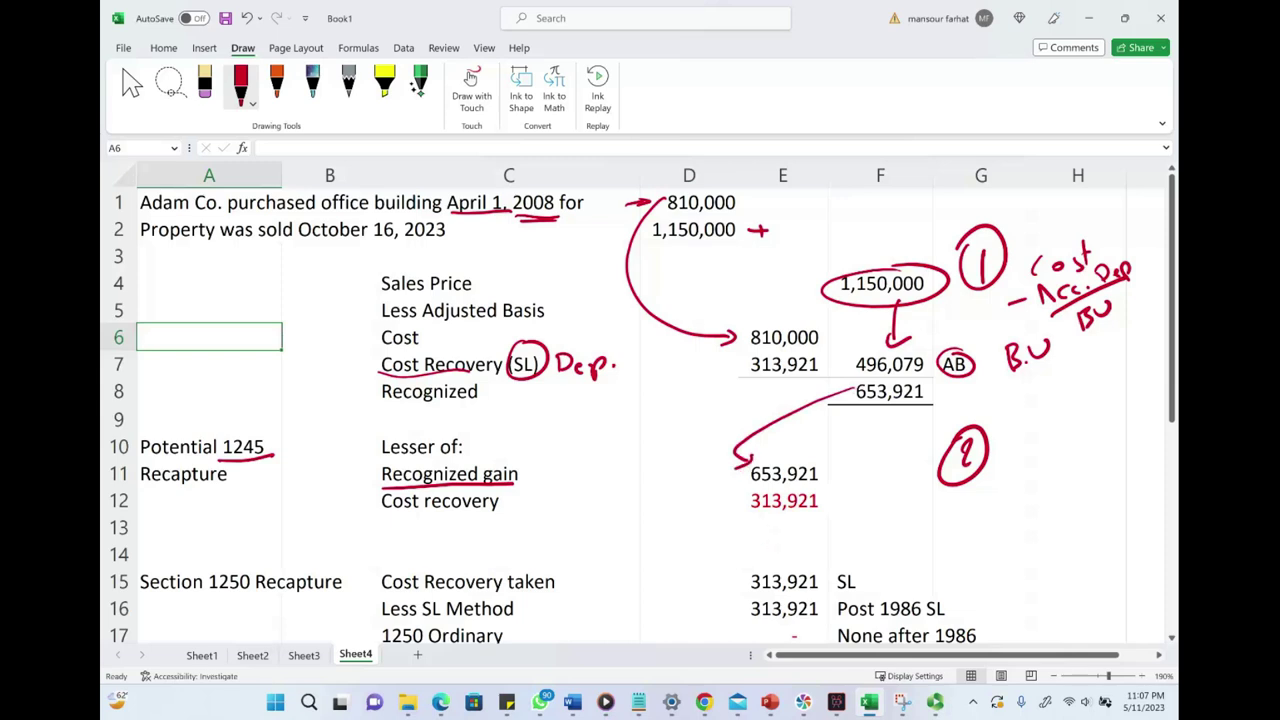
pyautogui.moveTo(745, 366); pyautogui.dragTo(742, 494)
pyautogui.moveTo(746, 486)
pyautogui.mouseDown()
pyautogui.moveTo(796, 486)
pyautogui.moveTo(742, 520)
pyautogui.moveTo(744, 487)
pyautogui.mouseUp()
pyautogui.click(981, 581)
# Circle step number 3 and circle SL in cell F15.
pyautogui.moveTo(997, 541)
pyautogui.mouseDown()
pyautogui.moveTo(998, 577)
pyautogui.moveTo(1022, 532)
pyautogui.mouseUp()
pyautogui.scroll(-2, 638, 415)
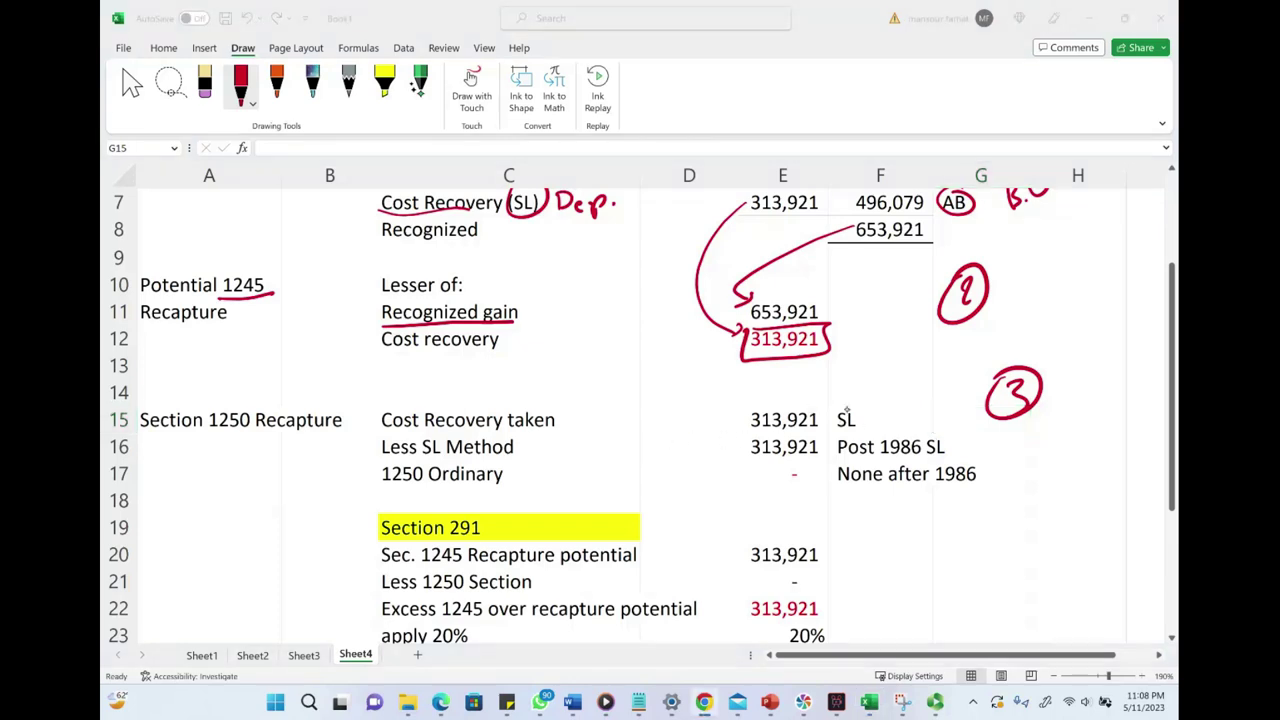
pyautogui.click(848, 418)
pyautogui.moveTo(848, 404); pyautogui.dragTo(862, 412)
# Underline 1986 and 1250, circle the zero 1250 ordinary amount in E17, and arrow Section 291.
pyautogui.moveTo(880, 458); pyautogui.dragTo(925, 453)
pyautogui.moveTo(381, 481); pyautogui.dragTo(434, 485)
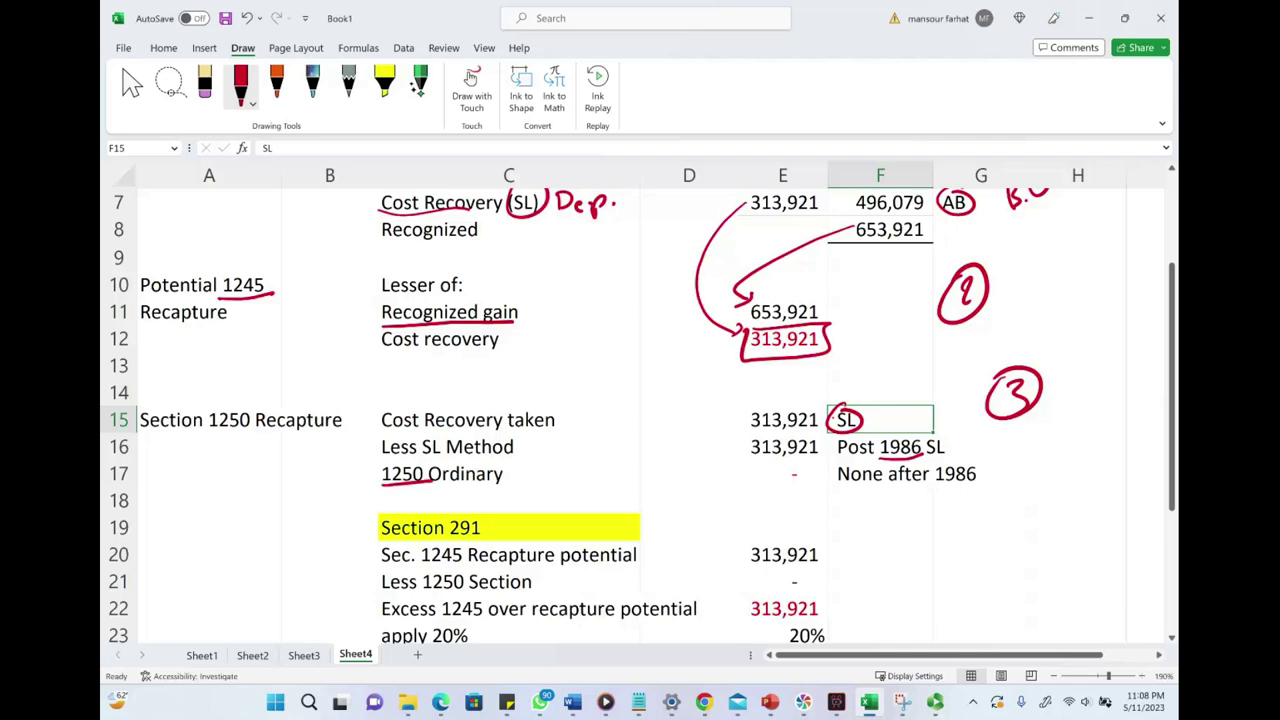
pyautogui.moveTo(770, 474)
pyautogui.mouseDown()
pyautogui.moveTo(786, 488)
pyautogui.moveTo(800, 459)
pyautogui.moveTo(772, 462)
pyautogui.mouseUp()
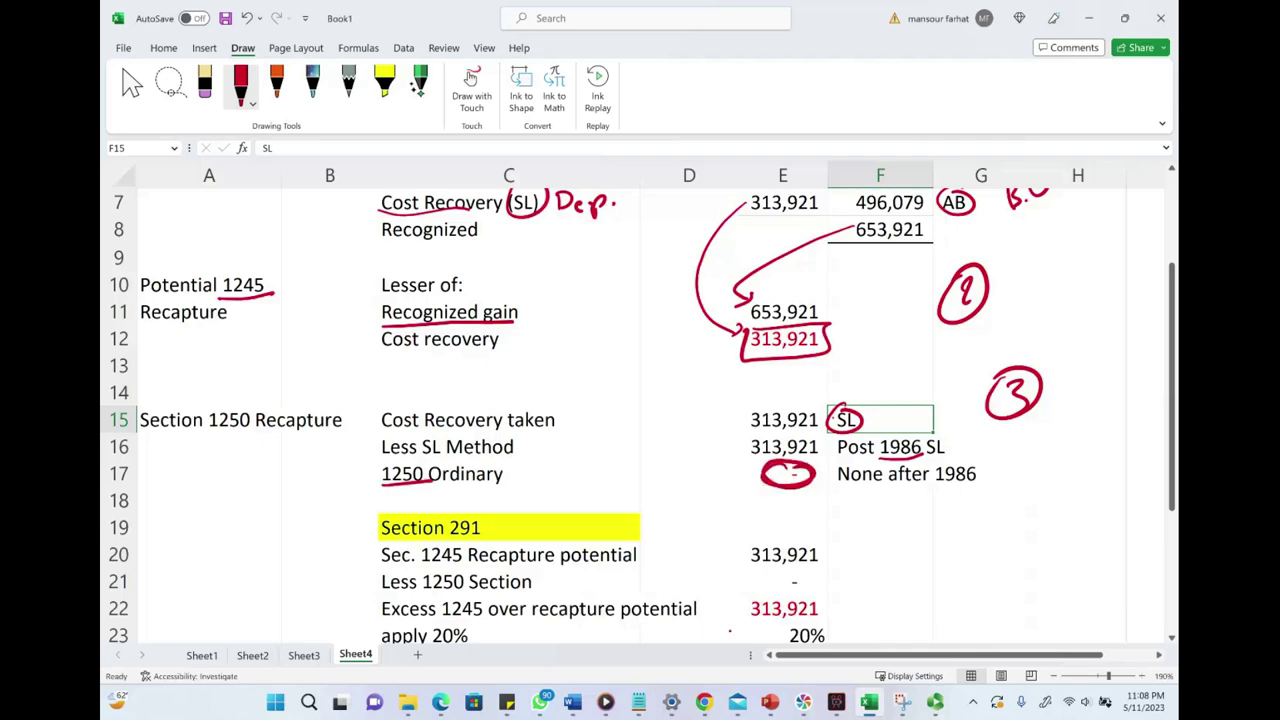
pyautogui.moveTo(321, 532); pyautogui.dragTo(354, 529)
pyautogui.moveTo(343, 522); pyautogui.dragTo(344, 535)
pyautogui.scroll(-1, 752, 516)
# Underline 1245 Recapture, arrow Less 1250 Section, and link E17's zero down to E21.
pyautogui.scroll(-1, 752, 516)
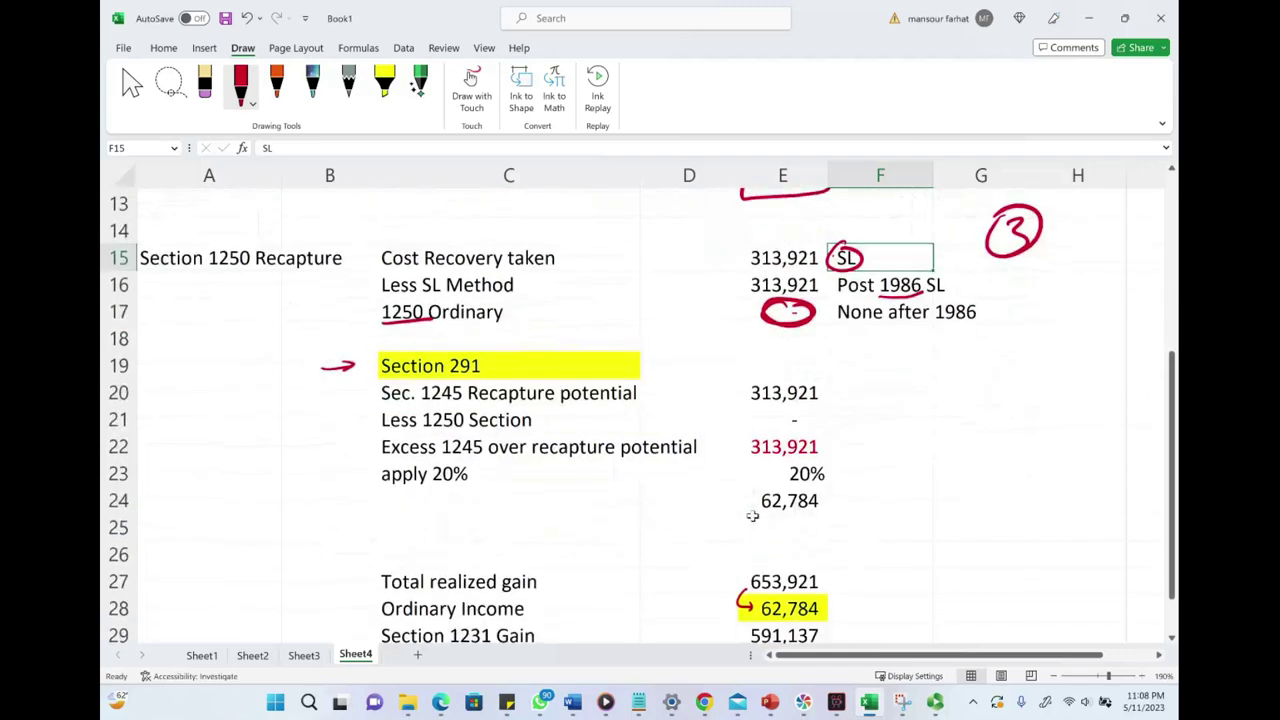
pyautogui.moveTo(422, 398); pyautogui.dragTo(556, 399)
pyautogui.moveTo(341, 424); pyautogui.dragTo(372, 423)
pyautogui.moveTo(359, 419); pyautogui.dragTo(372, 423)
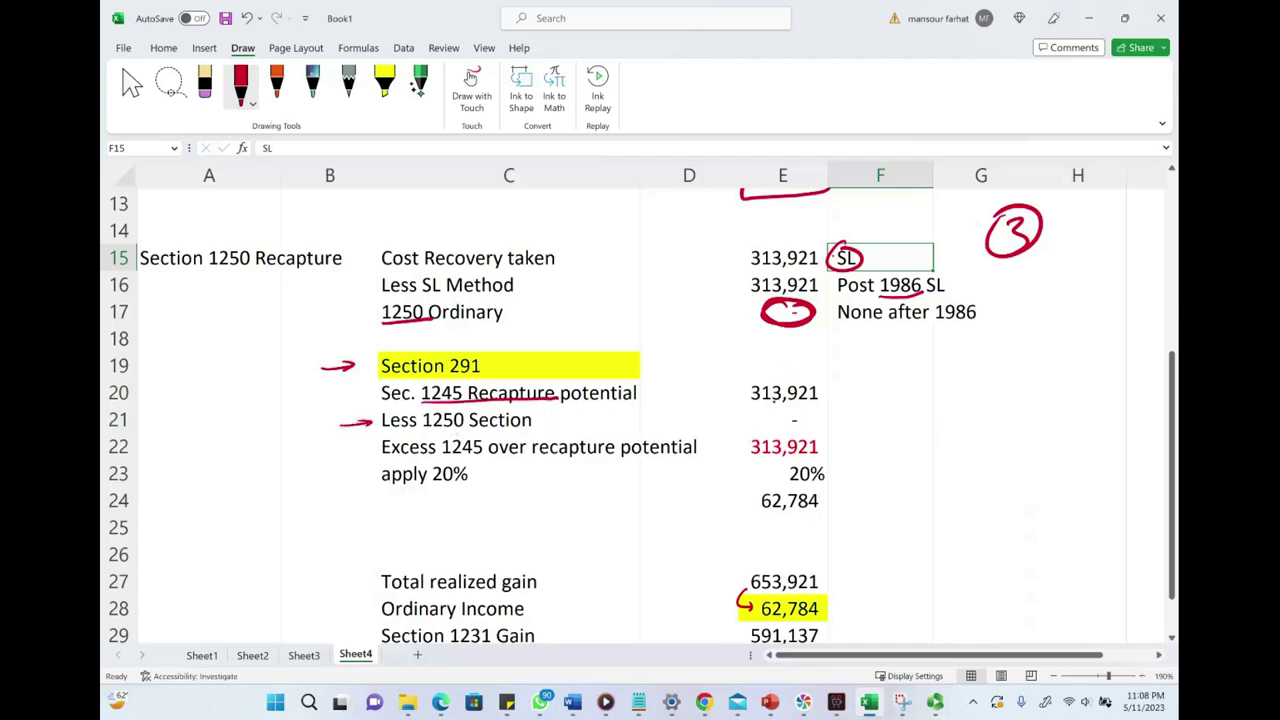
pyautogui.moveTo(762, 318)
pyautogui.mouseDown()
pyautogui.moveTo(728, 400)
pyautogui.moveTo(762, 424)
pyautogui.mouseUp()
# Mark 313,921 × 20% and arrow the 62,784 result, undoing a stray stroke.
pyautogui.moveTo(828, 373); pyautogui.dragTo(854, 378)
pyautogui.click(860, 419)
pyautogui.moveTo(764, 466)
pyautogui.mouseDown()
pyautogui.moveTo(779, 482)
pyautogui.moveTo(764, 482)
pyautogui.moveTo(823, 487)
pyautogui.mouseUp()
pyautogui.moveTo(736, 533)
pyautogui.mouseDown()
pyautogui.moveTo(770, 512)
pyautogui.moveTo(766, 522)
pyautogui.mouseUp()
pyautogui.scroll(-1, 750, 521)
pyautogui.hotkey('ctrl', 'z')
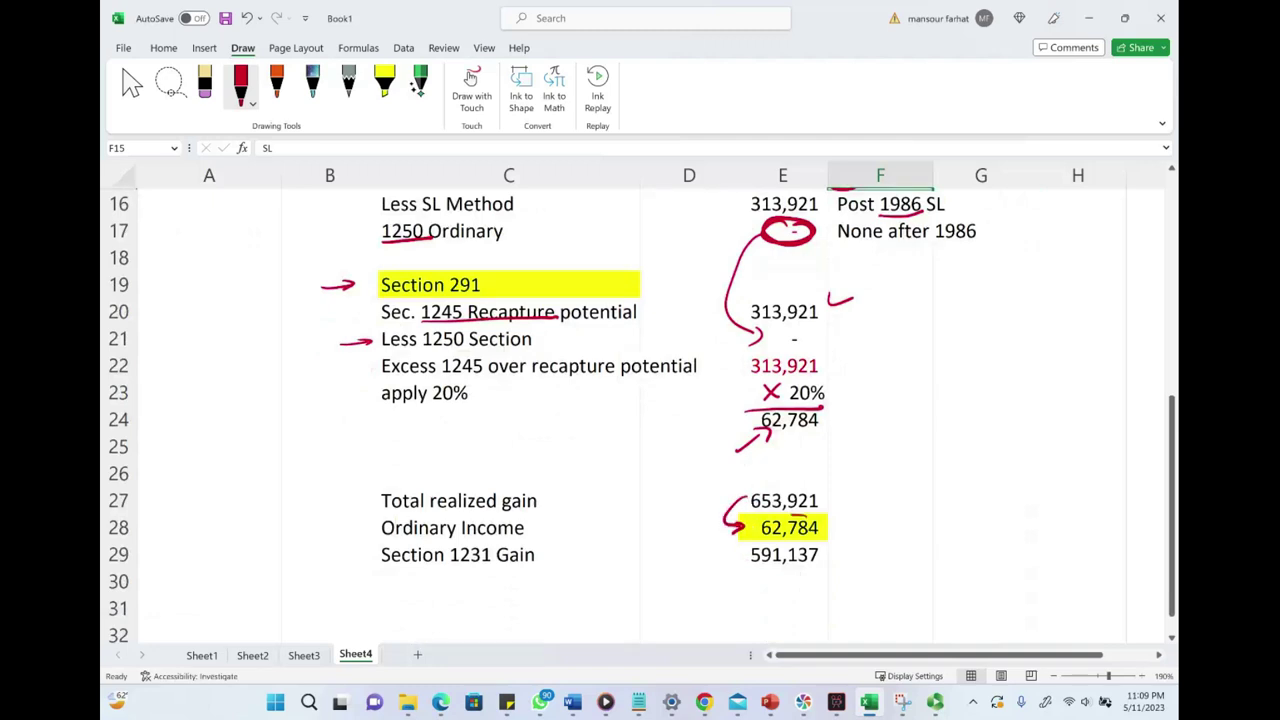